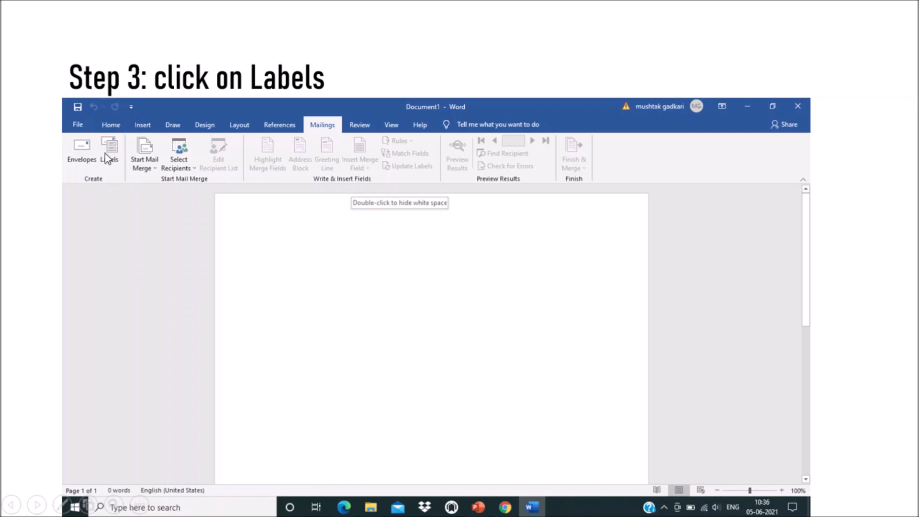
# Step: Advance the slideshow to the Step4 slide showing an address in Envelopes and Labels
pyautogui.click(218, 63)
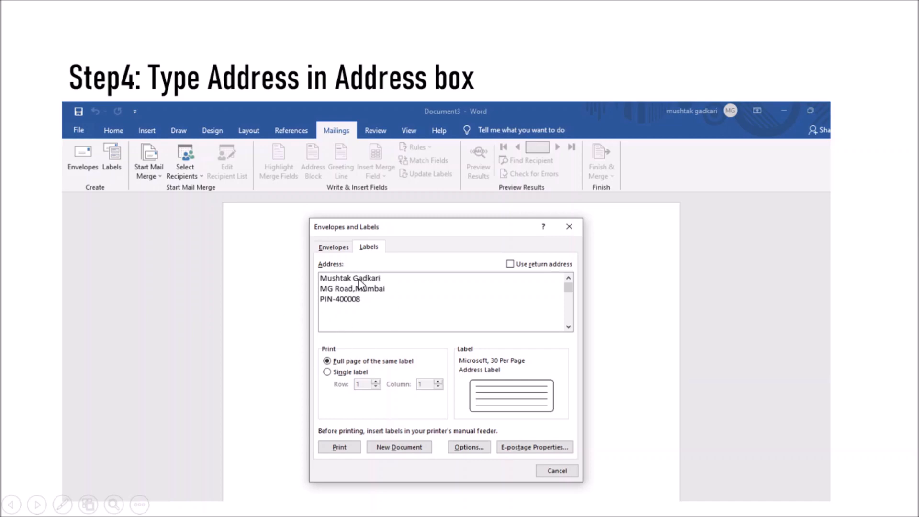
# Step: Advance through slides Step4 to Step 7, end the slideshow, and switch to Word
pyautogui.click(451, 279)
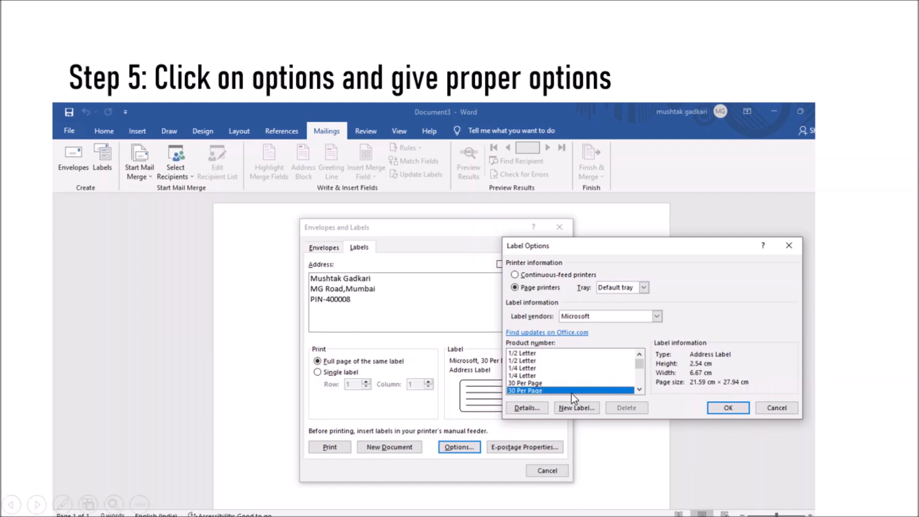
pyautogui.click(726, 416)
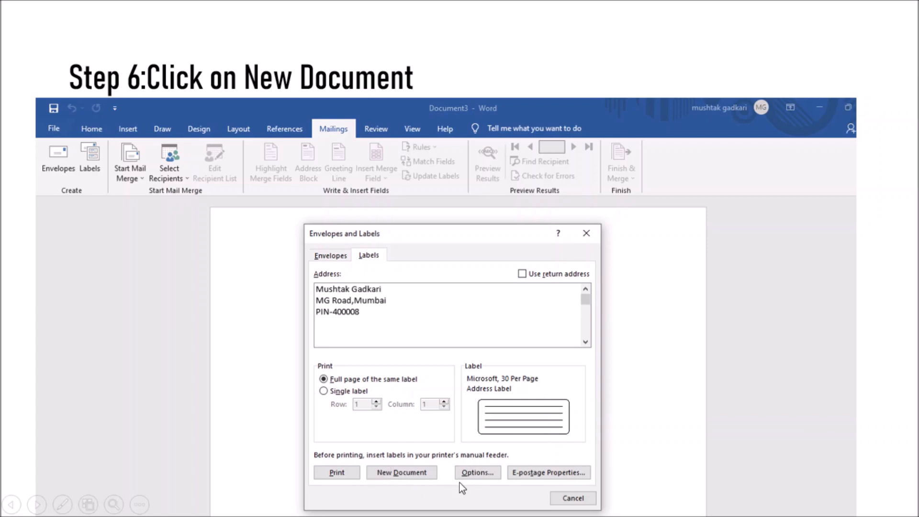
pyautogui.click(471, 419)
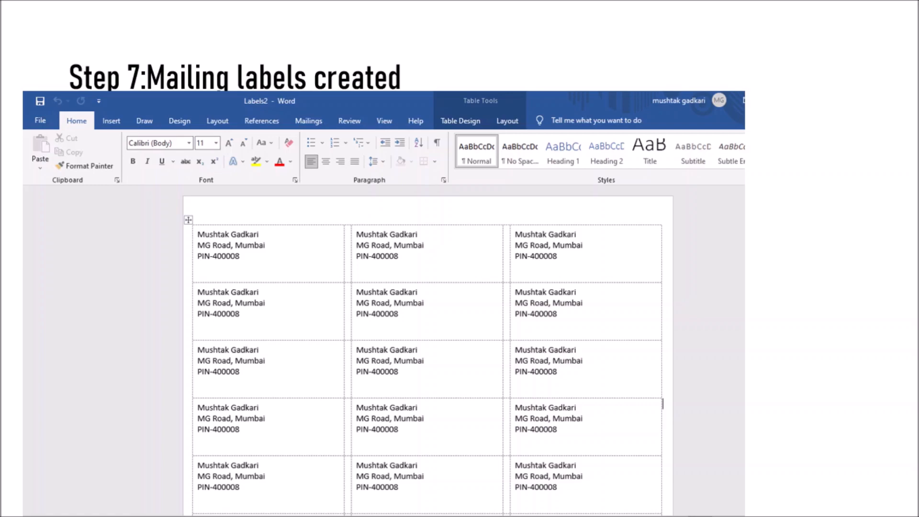
pyautogui.press('Escape')
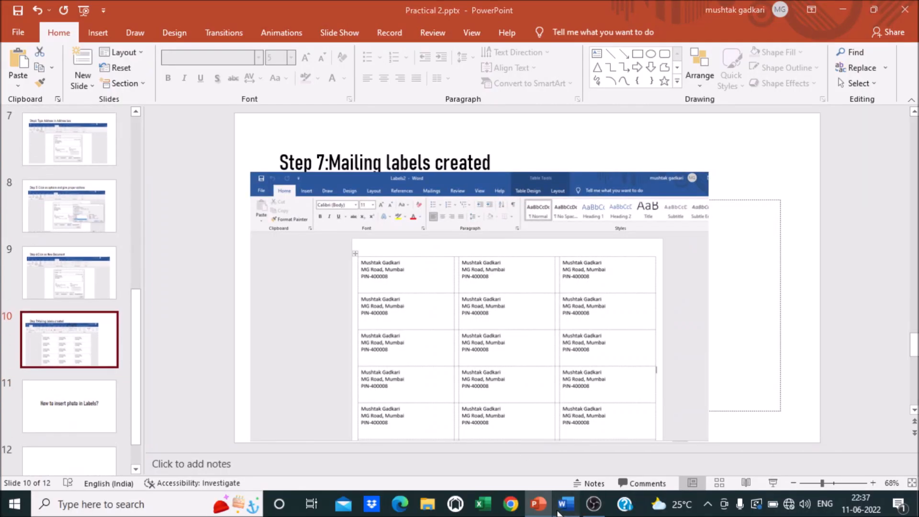
pyautogui.click(560, 506)
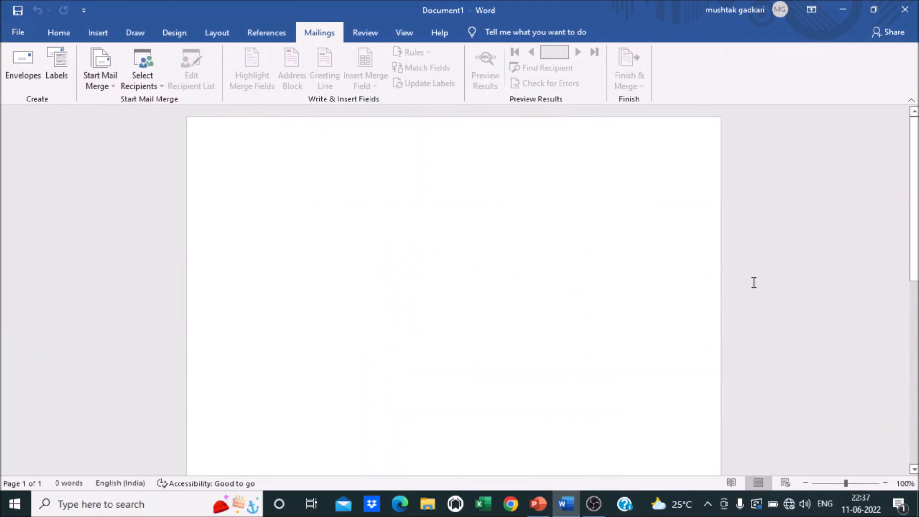
# Step: Create a new blank document and bring up the Envelopes and Labels dialog from Mailings
pyautogui.click(22, 32)
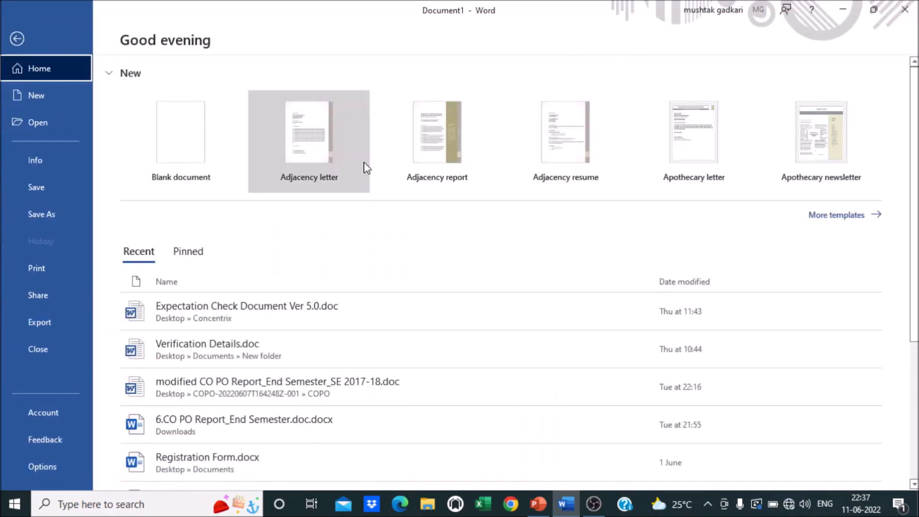
pyautogui.click(179, 129)
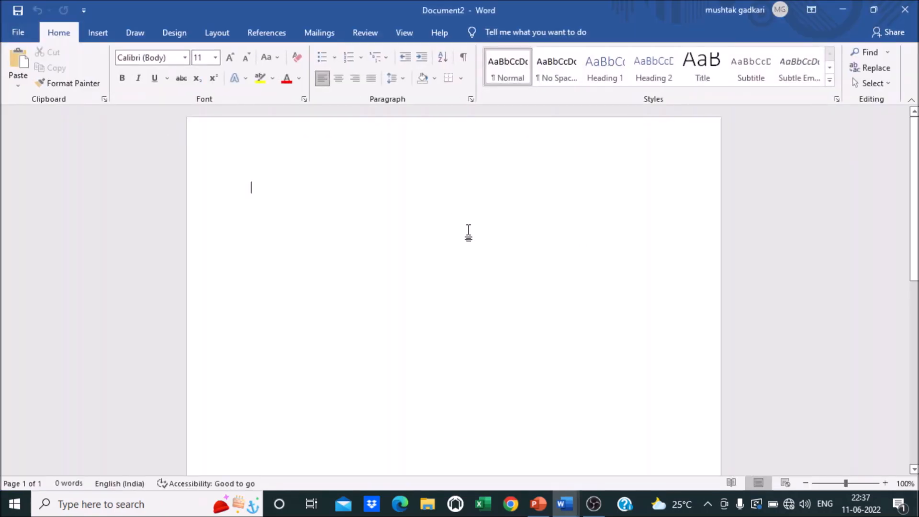
pyautogui.click(324, 33)
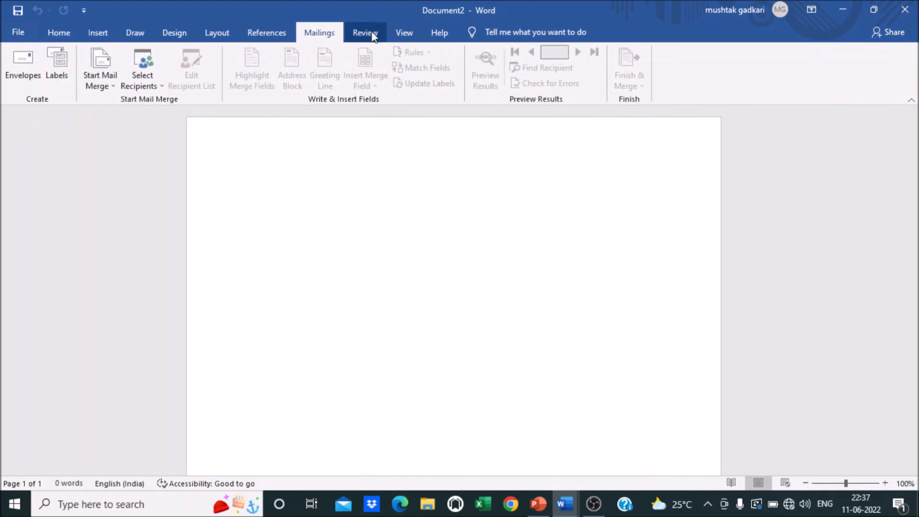
pyautogui.click(64, 71)
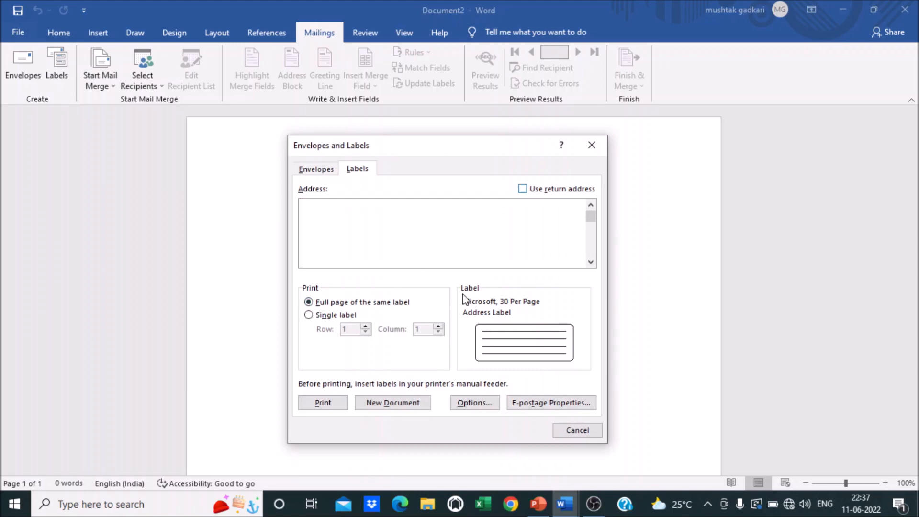
# Step: Enter the recipient's full name, then the street, city and PIN code line in the Address box
pyautogui.press('Return')
pyautogui.write('MG Road ')
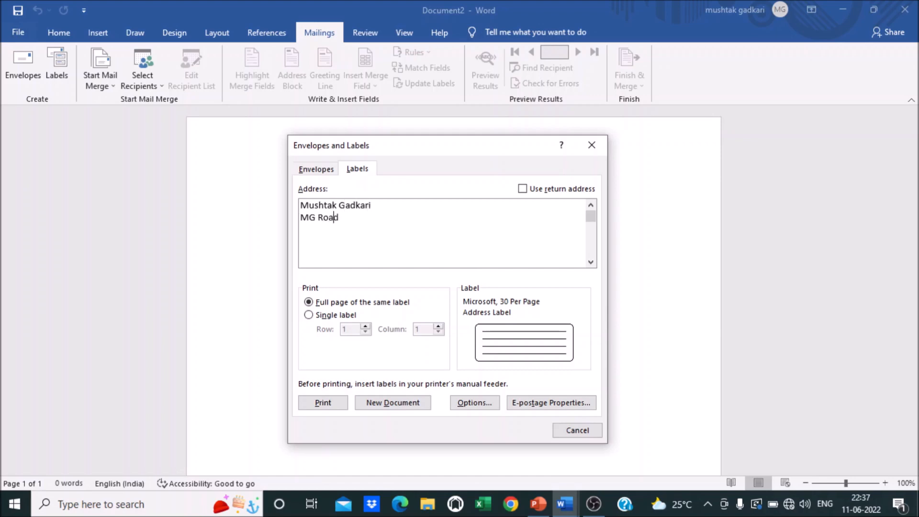
pyautogui.write(',Mumbai')
pyautogui.write('Pin')
pyautogui.write('N-')
pyautogui.write('400')
pyautogui.write('008')
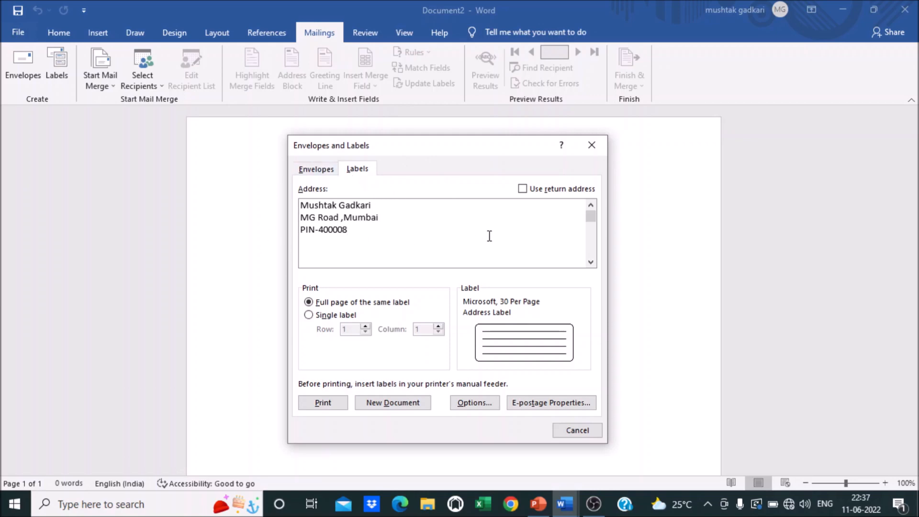
# Step: Choose the Microsoft 30 Per Page label measuring 2.54 cm by 6.67 cm in Label Options
pyautogui.click(474, 404)
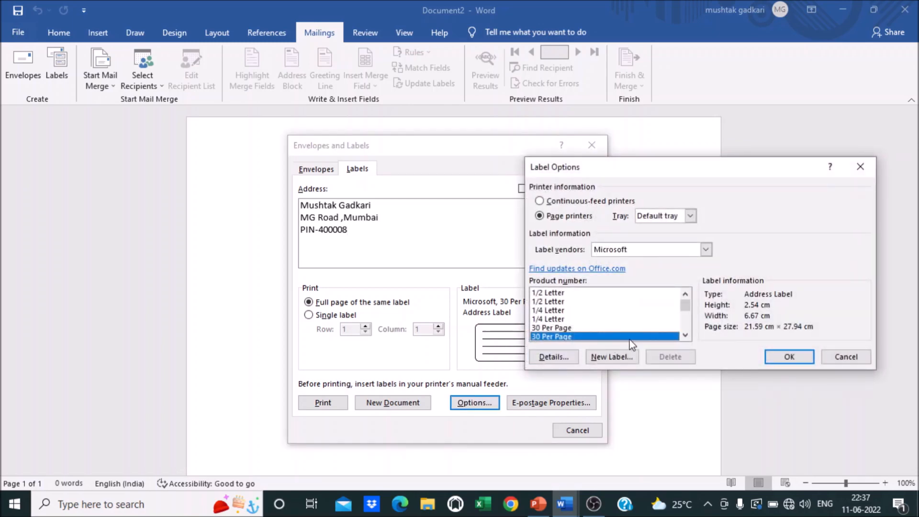
pyautogui.click(565, 328)
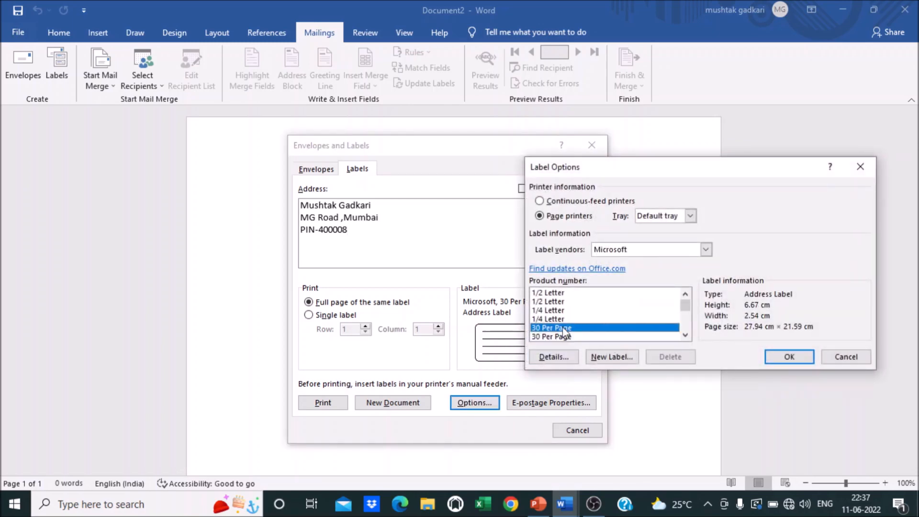
pyautogui.click(554, 336)
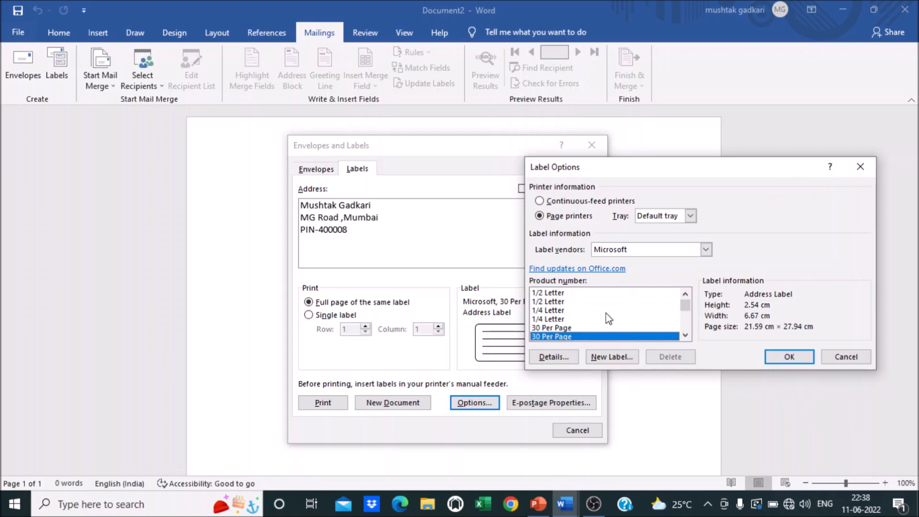
pyautogui.click(790, 358)
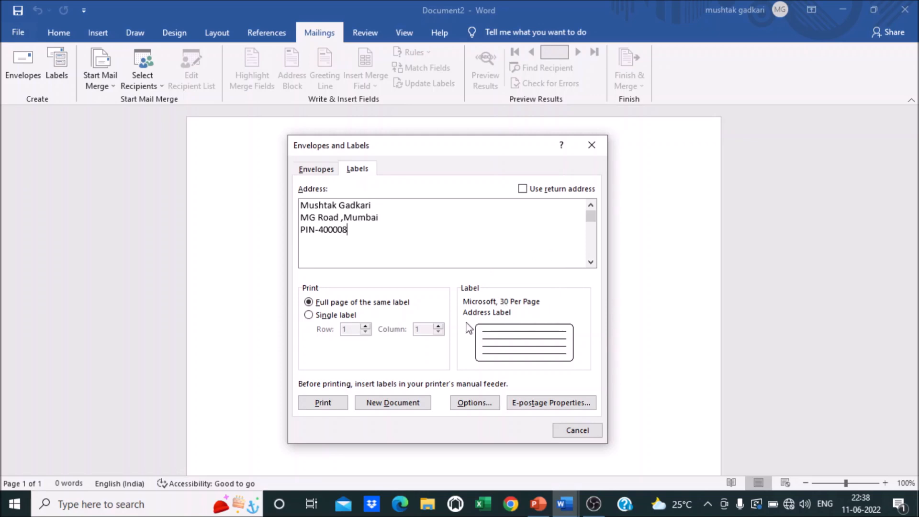
# Step: Generate the Labels3 document of identical address labels, scroll through it, and open the print preview
pyautogui.click(387, 405)
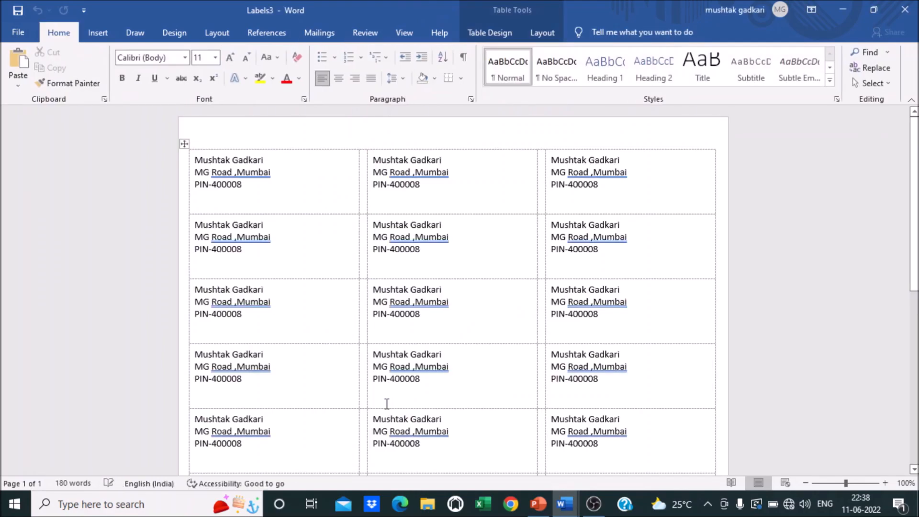
pyautogui.moveTo(916, 160)
pyautogui.mouseDown()
pyautogui.moveTo(916, 334)
pyautogui.moveTo(916, 159)
pyautogui.mouseUp()
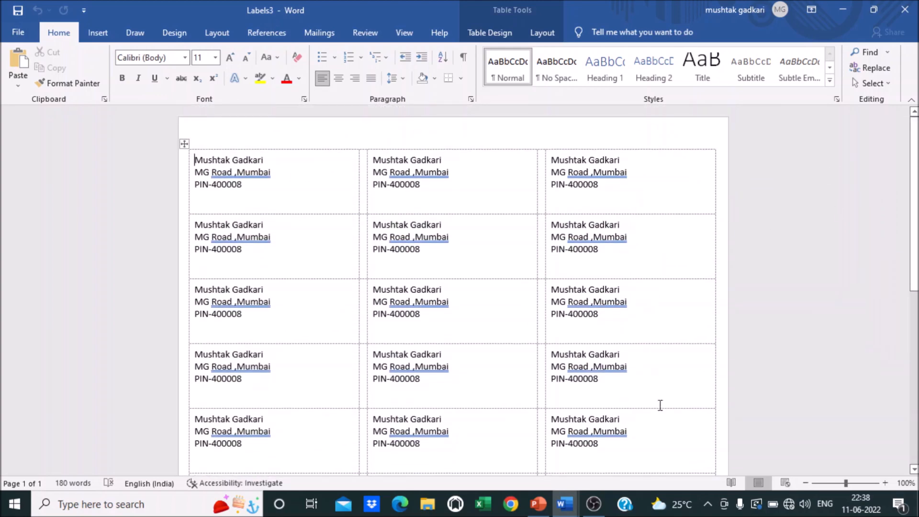
pyautogui.moveTo(915, 240); pyautogui.dragTo(893, 423)
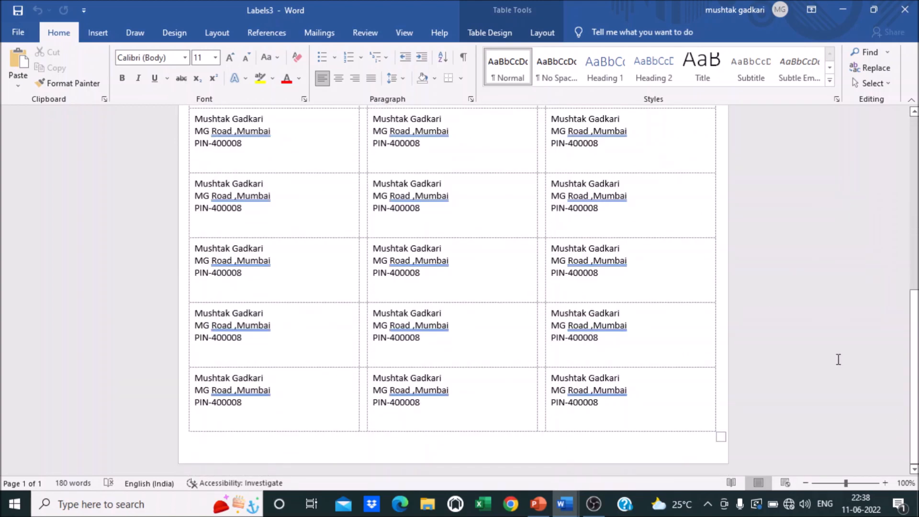
pyautogui.moveTo(914, 377); pyautogui.dragTo(914, 203)
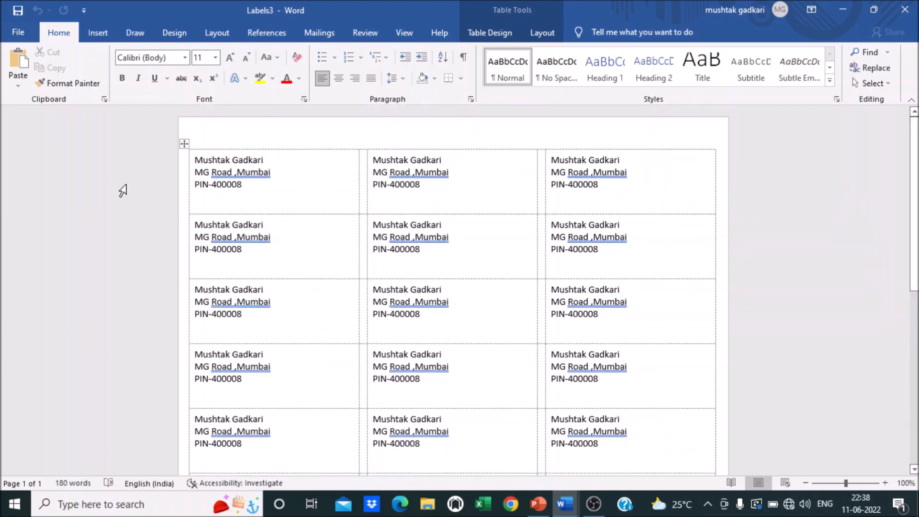
pyautogui.hotkey('ctrl', 'p')
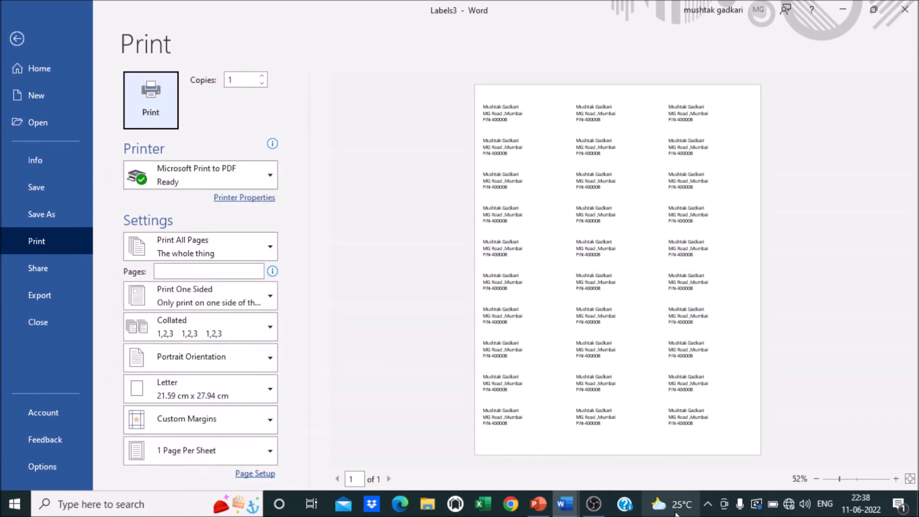
# Step: Zoom the print preview to about 95%, then close it and cancel the save prompt to keep Labels3 open
pyautogui.moveTo(840, 480); pyautogui.dragTo(858, 479)
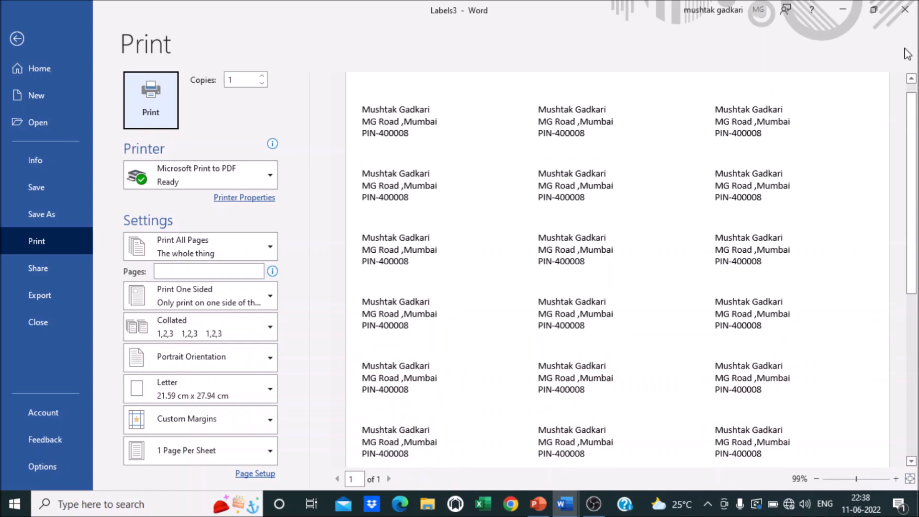
pyautogui.click(905, 9)
pyautogui.click(572, 325)
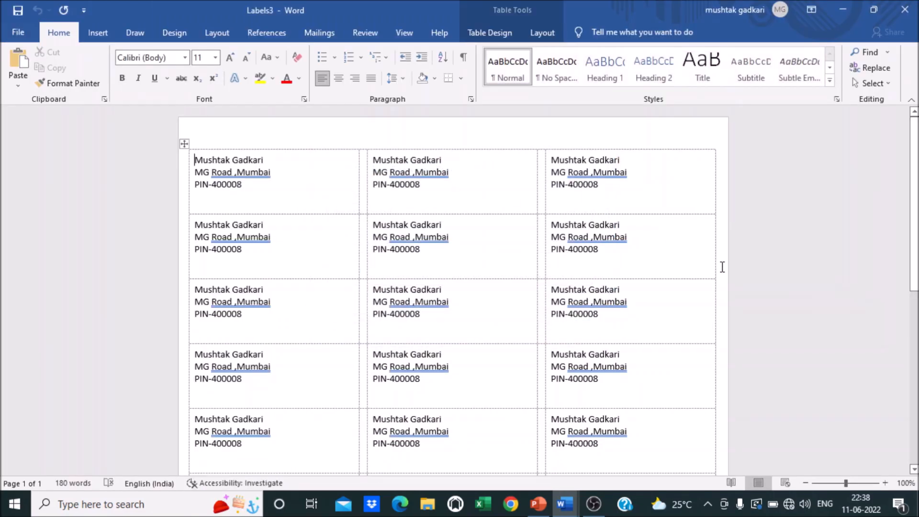